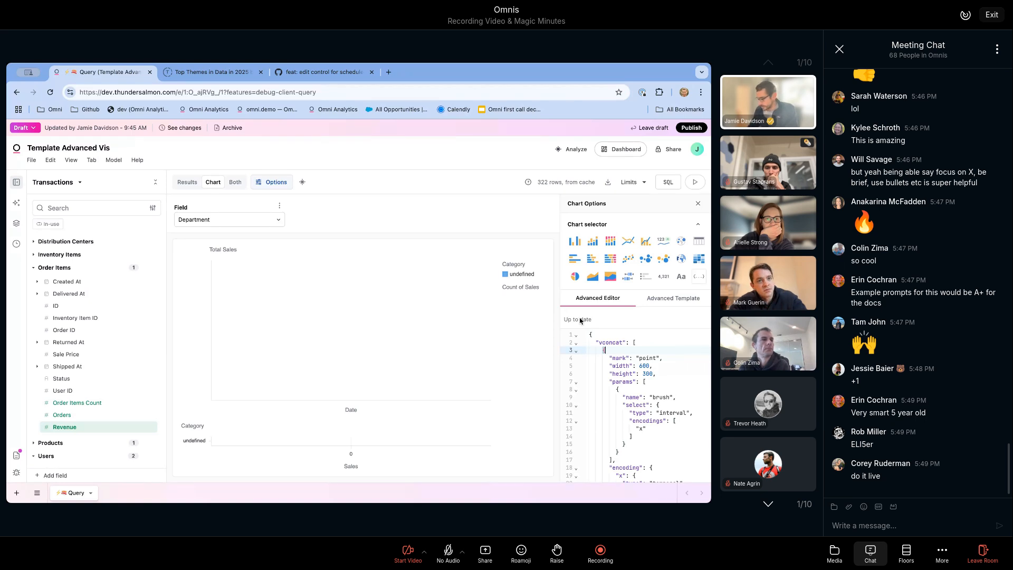
# - Examine the chart's JSON specification from the opening vconcat block through the transform calculations for X_AXIS, TOP_Y, BOTTOM_Y and COLOR
pyautogui.click(654, 380)
pyautogui.press('Down')
pyautogui.press('Down')
pyautogui.press('Down')
pyautogui.press('Down')
pyautogui.press('Down')
pyautogui.press('Down')
pyautogui.press('Down')
pyautogui.press('Down')
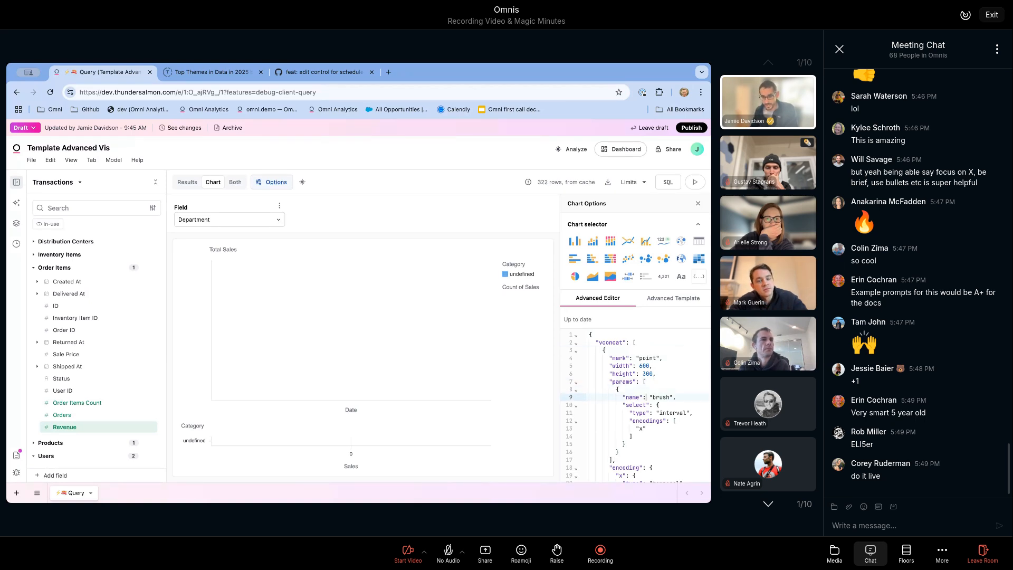
pyautogui.press('Down')
pyautogui.press('Down')
pyautogui.press('Down')
pyautogui.press('Down')
pyautogui.press('Down')
pyautogui.press('Down')
pyautogui.press('Down')
pyautogui.press('Down')
pyautogui.press('Down')
pyautogui.press('Down')
pyautogui.press('Down')
pyautogui.press('Down')
pyautogui.press('Down')
pyautogui.press('Down')
pyautogui.press('Down')
pyautogui.press('Down')
pyautogui.press('Down')
pyautogui.press('Down')
pyautogui.press('Down')
pyautogui.press('Down')
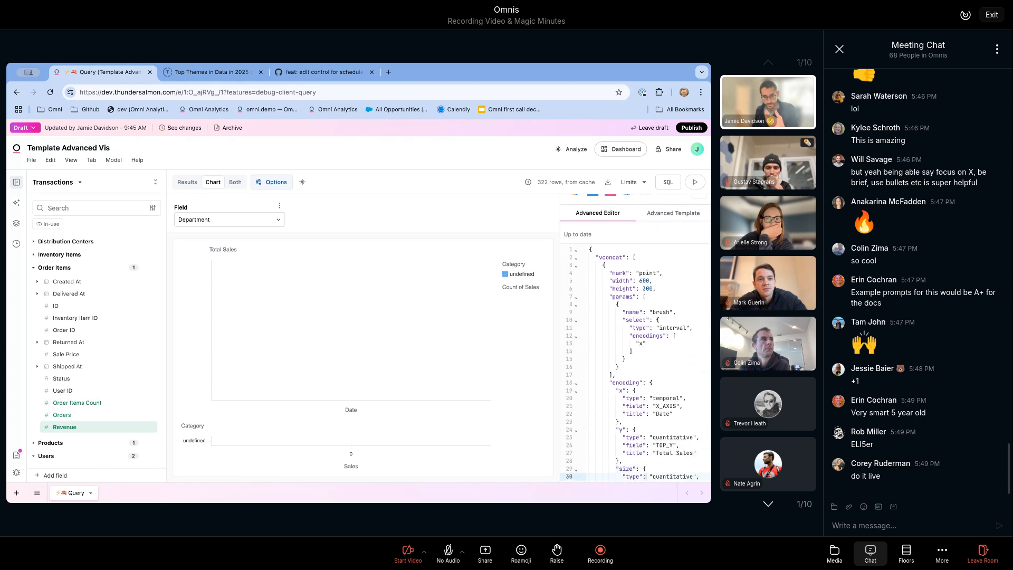
pyautogui.press('Down')
pyautogui.press('Down')
pyautogui.press('Down')
pyautogui.press('Down')
pyautogui.press('Down')
pyautogui.press('Down')
pyautogui.press('Down')
pyautogui.press('Down')
pyautogui.press('Down')
pyautogui.press('Down')
pyautogui.press('Down')
pyautogui.press('Down')
pyautogui.press('Down')
pyautogui.press('Down')
pyautogui.press('Down')
pyautogui.press('Down')
pyautogui.press('Down')
pyautogui.press('Down')
pyautogui.press('Down')
pyautogui.press('Down')
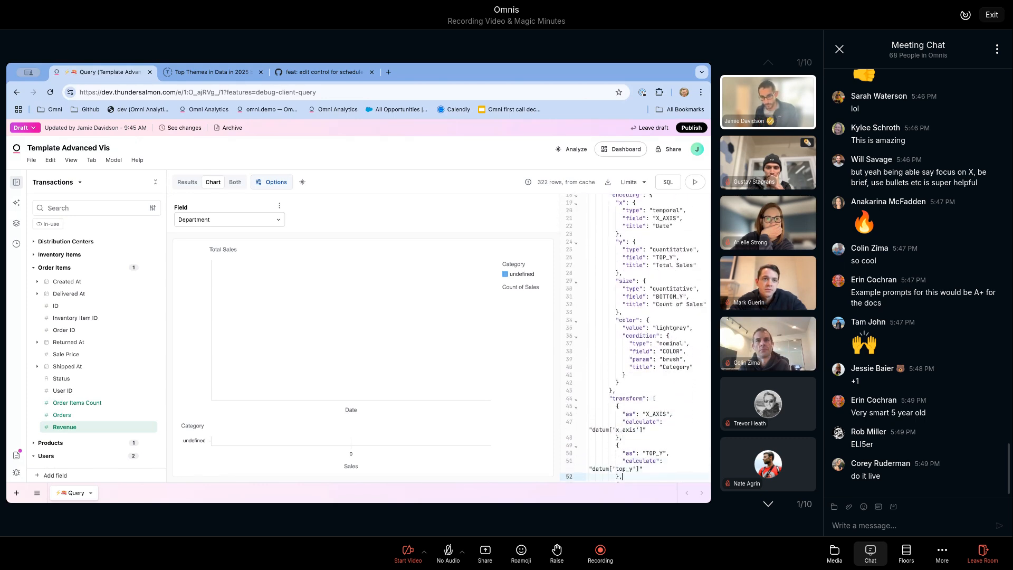
pyautogui.press('Down')
pyautogui.press('Down')
pyautogui.press('Down')
pyautogui.press('Down')
pyautogui.press('Down')
pyautogui.press('Down')
pyautogui.press('Down')
pyautogui.press('Down')
pyautogui.press('Down')
pyautogui.press('Down')
pyautogui.press('Down')
pyautogui.press('Down')
pyautogui.press('Down')
pyautogui.press('Down')
pyautogui.press('Down')
pyautogui.press('Down')
pyautogui.press('Down')
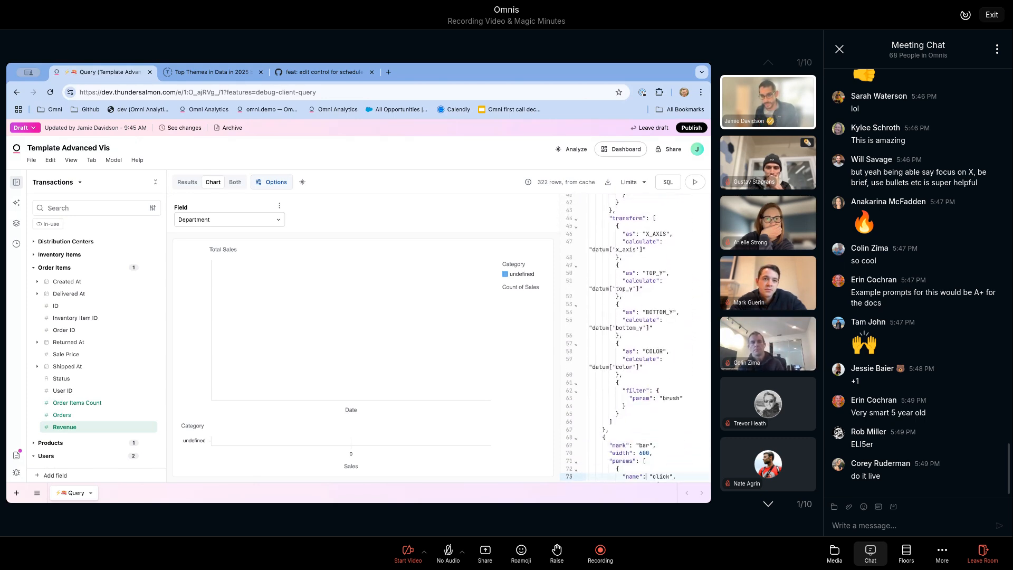
pyautogui.moveTo(607, 213); pyautogui.dragTo(637, 375)
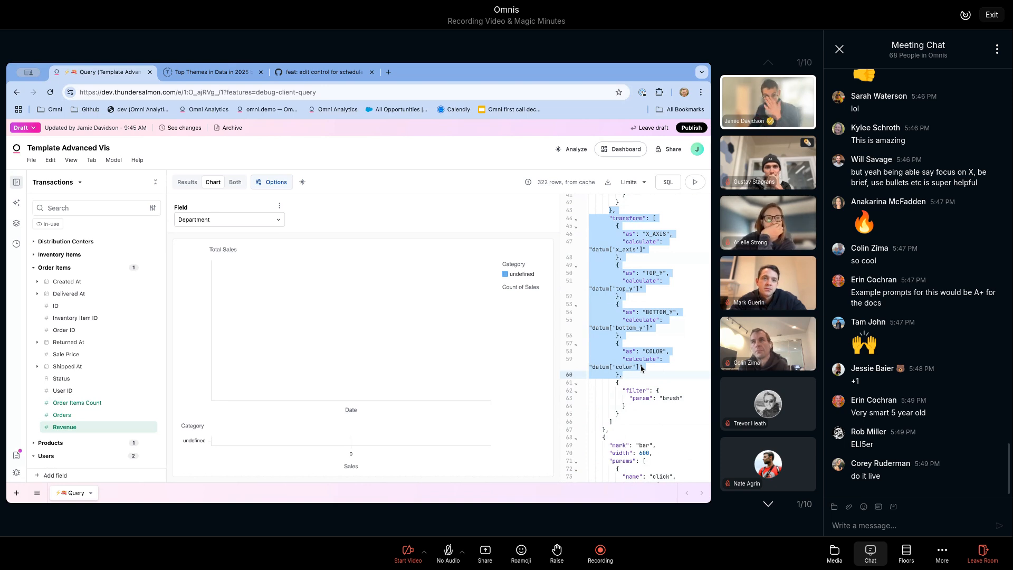
pyautogui.click(649, 361)
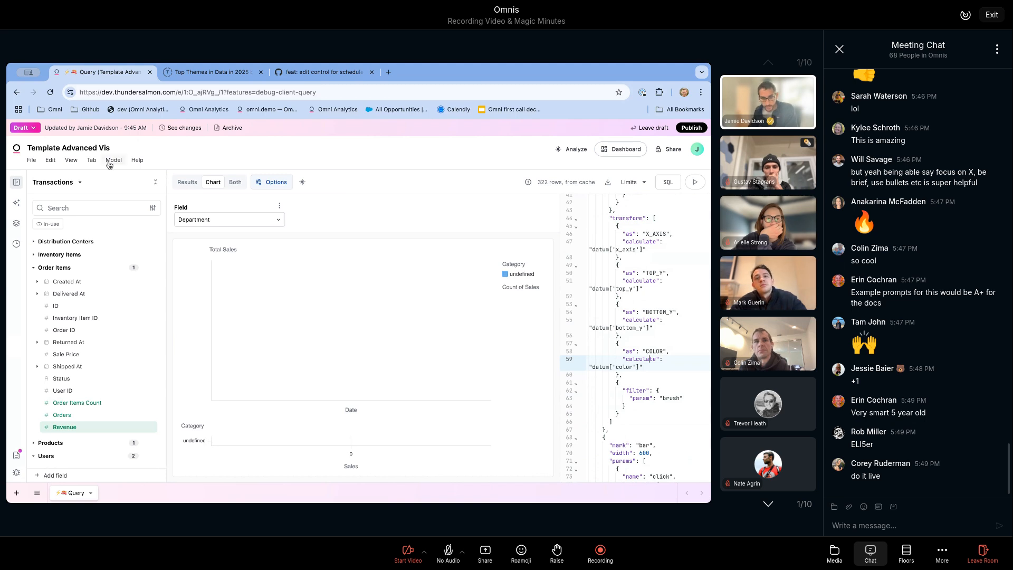
# - Compare the query's result columns with the template's X_AXIS, TOP_Y, BOTTOM_Y and COLOR encodings
pyautogui.click(187, 182)
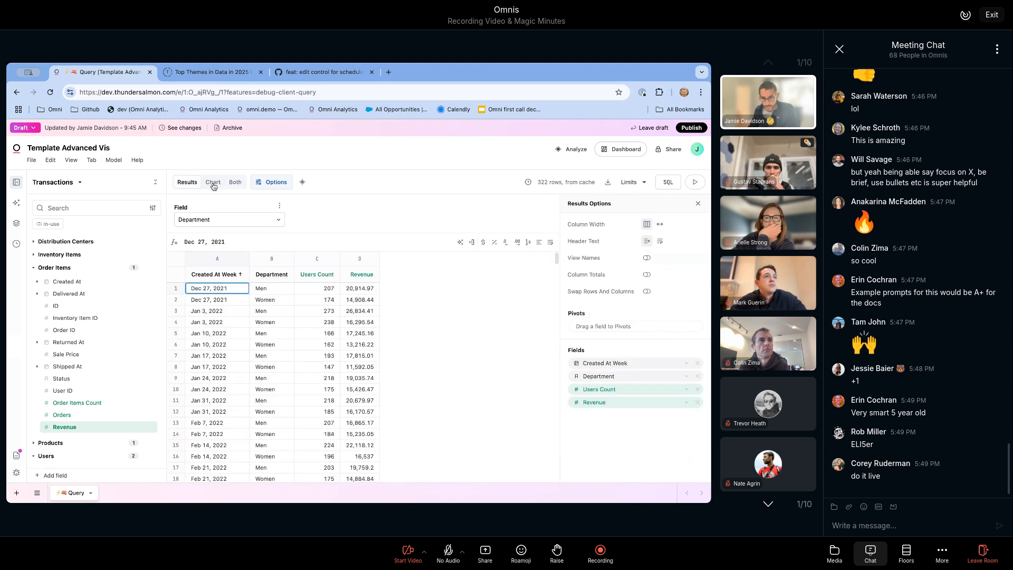
pyautogui.click(213, 182)
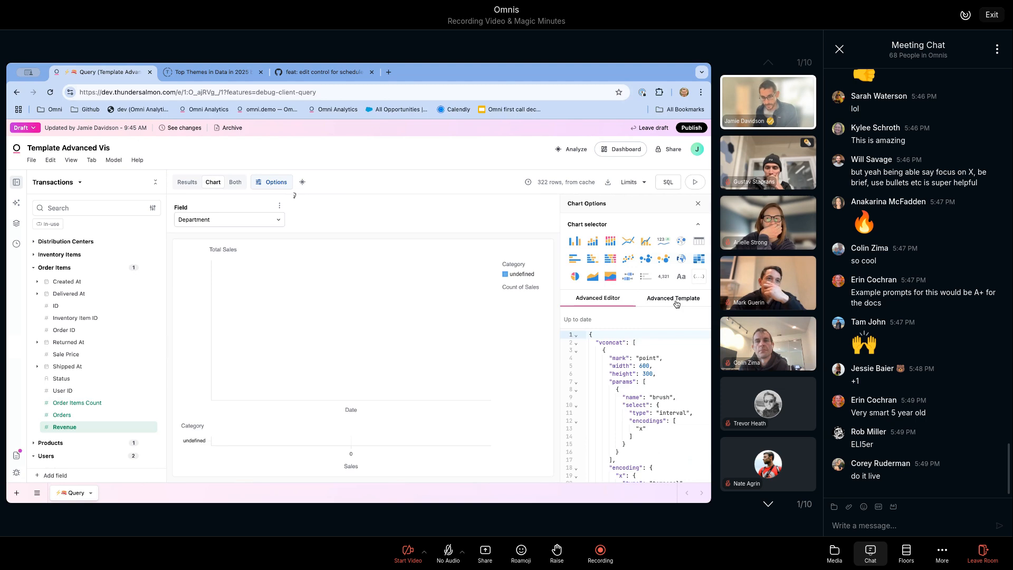
pyautogui.click(675, 299)
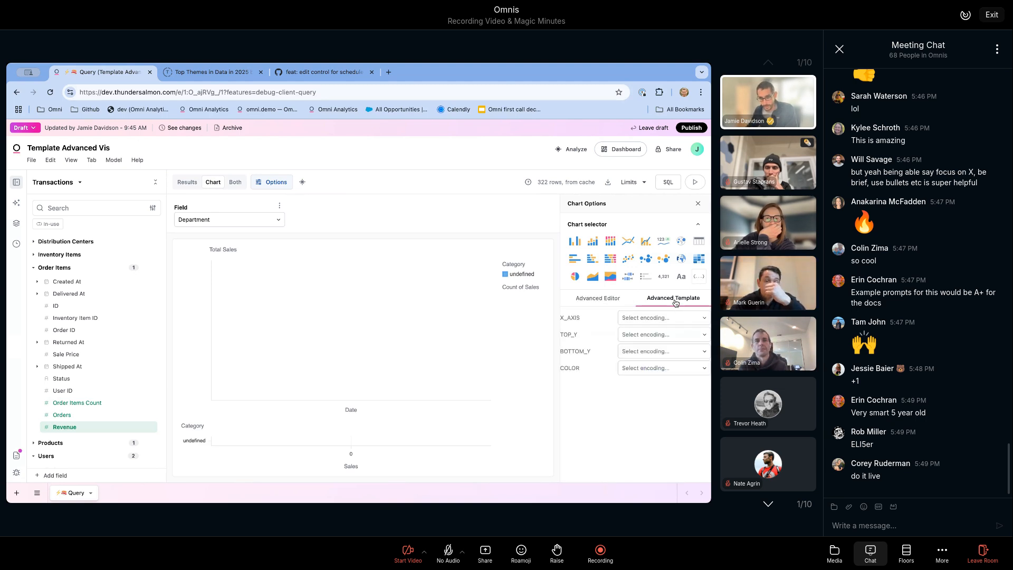
pyautogui.click(575, 321)
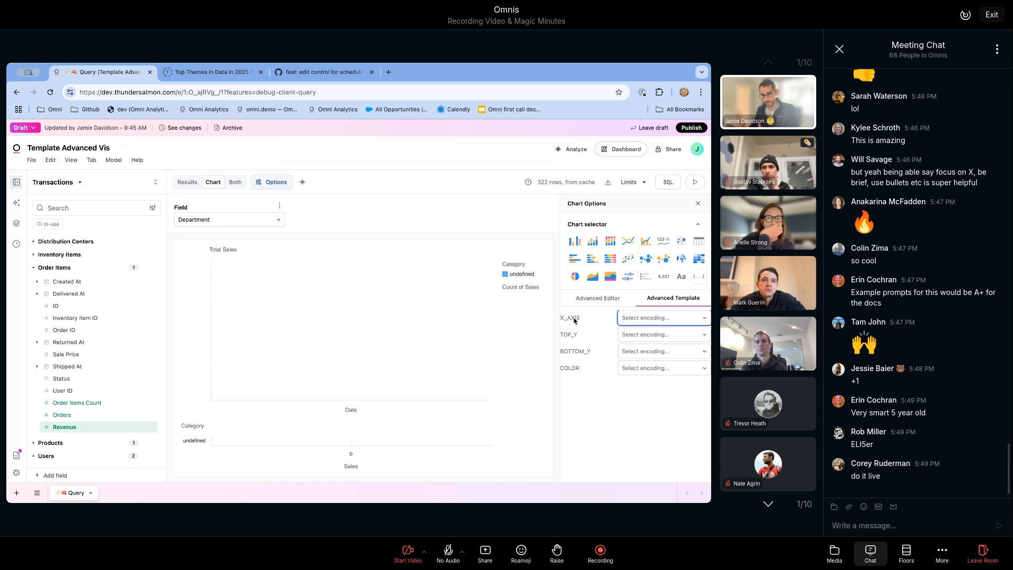
pyautogui.click(629, 320)
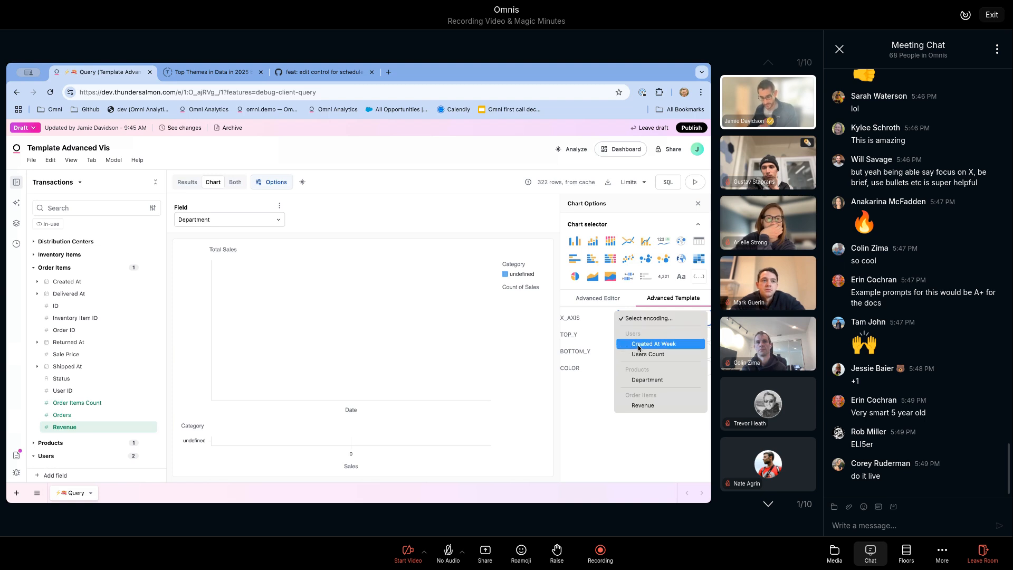
pyautogui.click(635, 344)
pyautogui.click(185, 182)
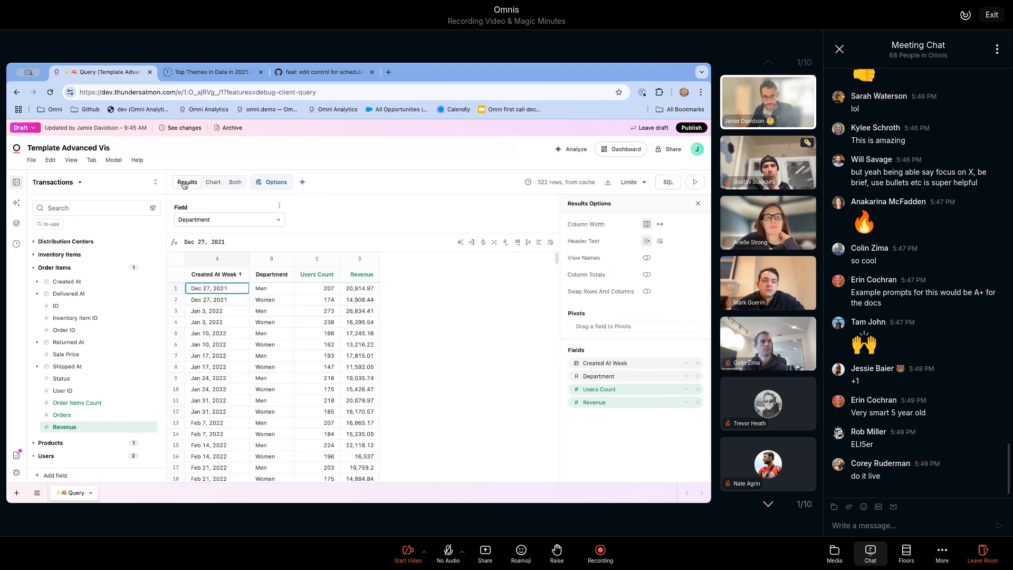
pyautogui.click(211, 183)
# - In the chart's advanced template, map X_AXIS to Created At Week and TOP_Y to Users Count
pyautogui.click(670, 298)
pyautogui.click(654, 318)
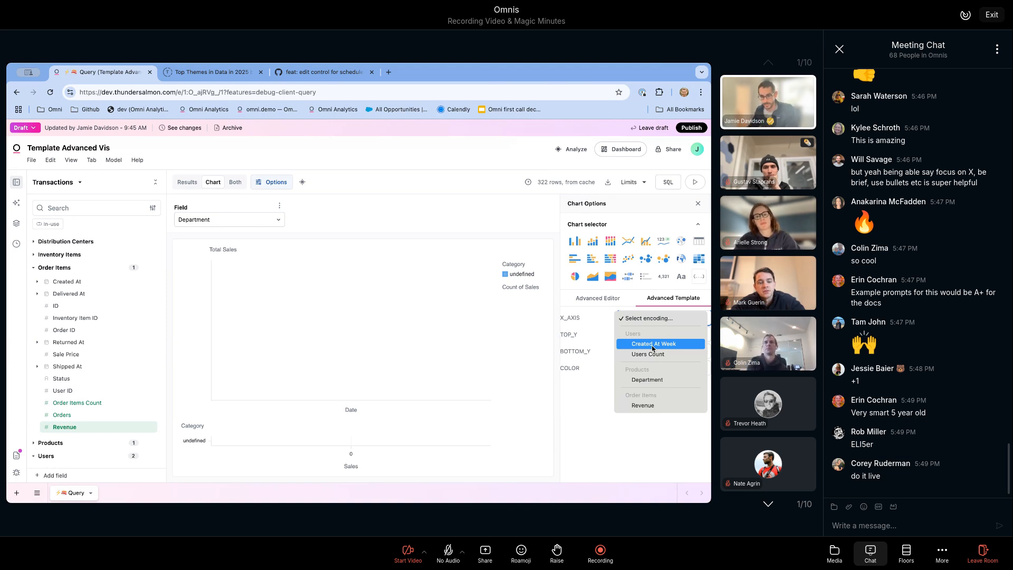
pyautogui.click(652, 345)
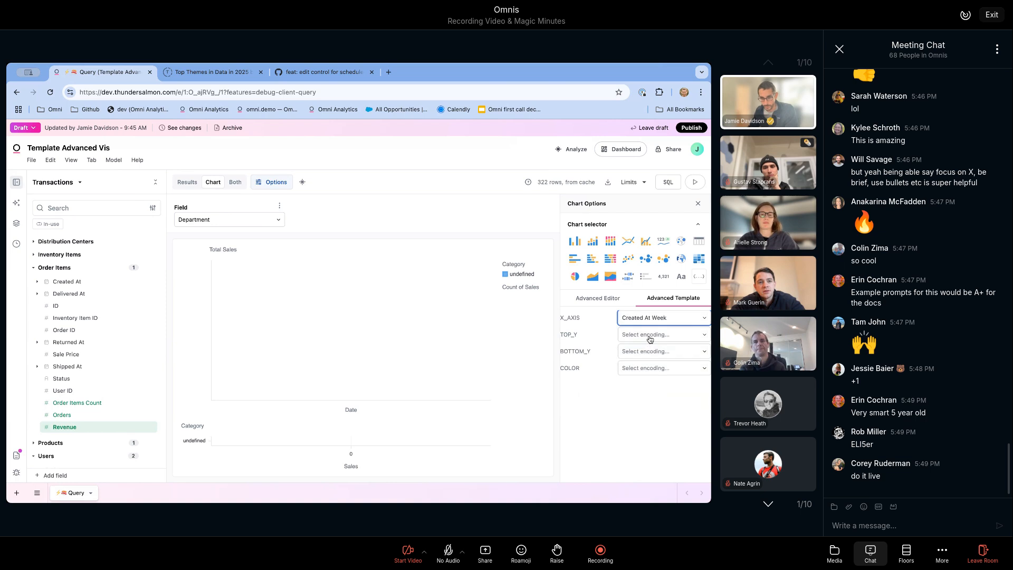
pyautogui.click(650, 336)
pyautogui.click(655, 371)
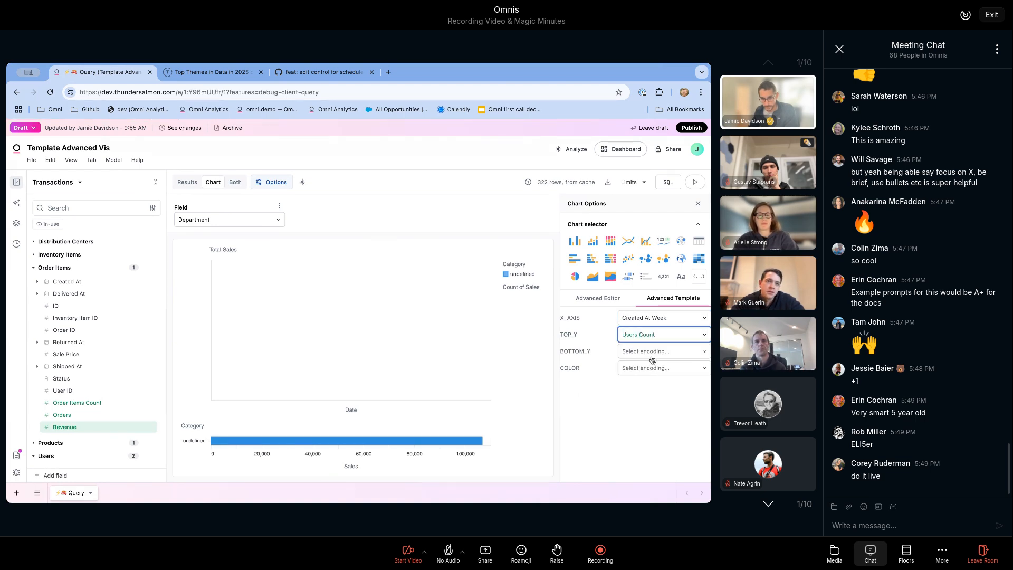
# - Map the template's COLOR encoding to Department and BOTTOM_Y to Revenue
pyautogui.click(653, 351)
pyautogui.click(655, 419)
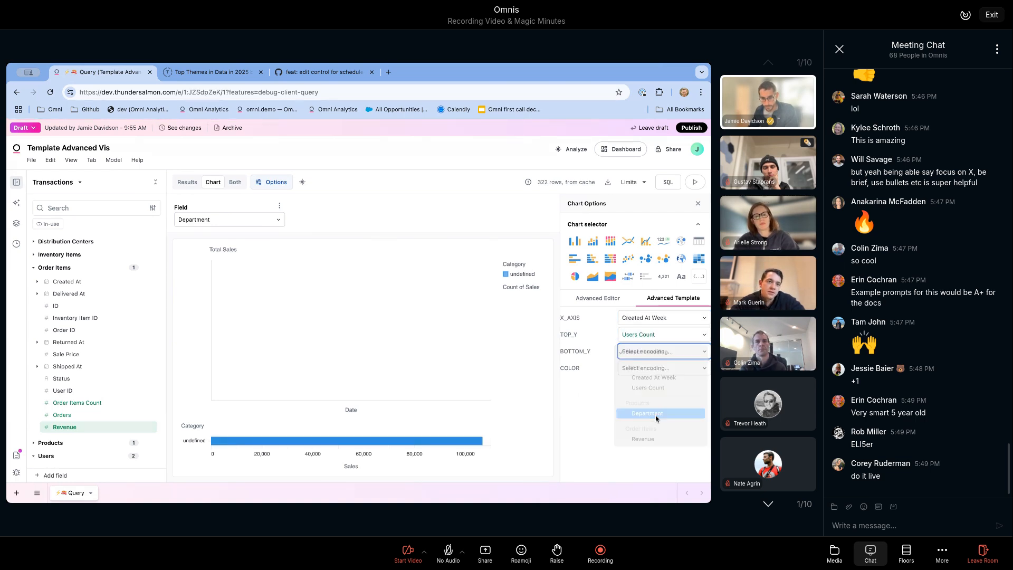
pyautogui.click(644, 369)
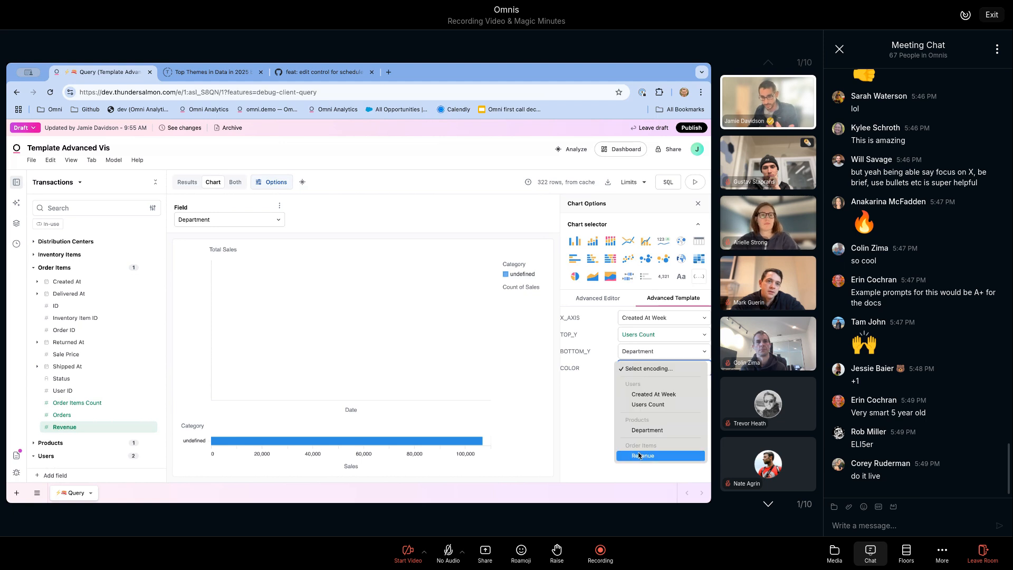
pyautogui.click(654, 430)
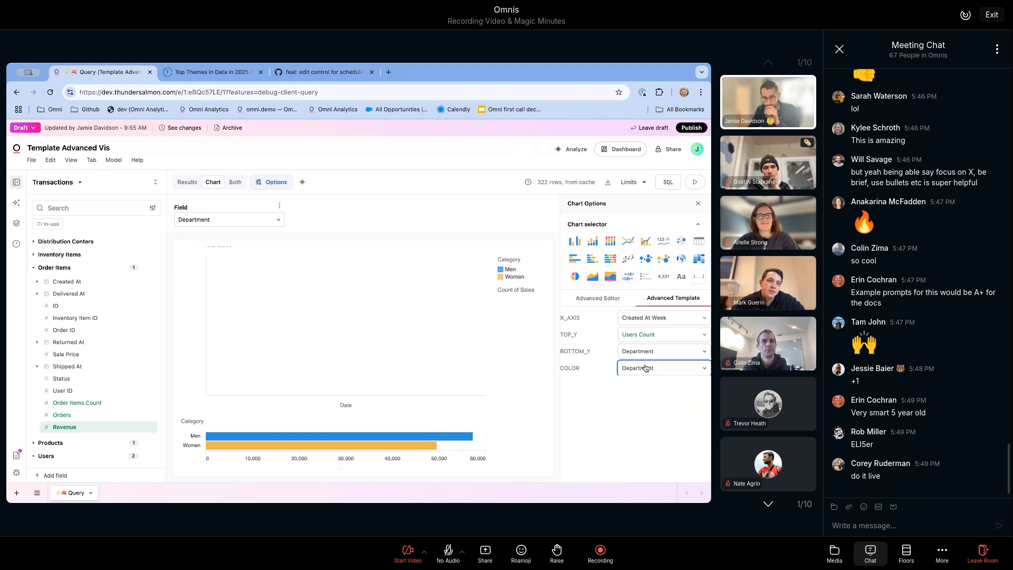
pyautogui.click(634, 353)
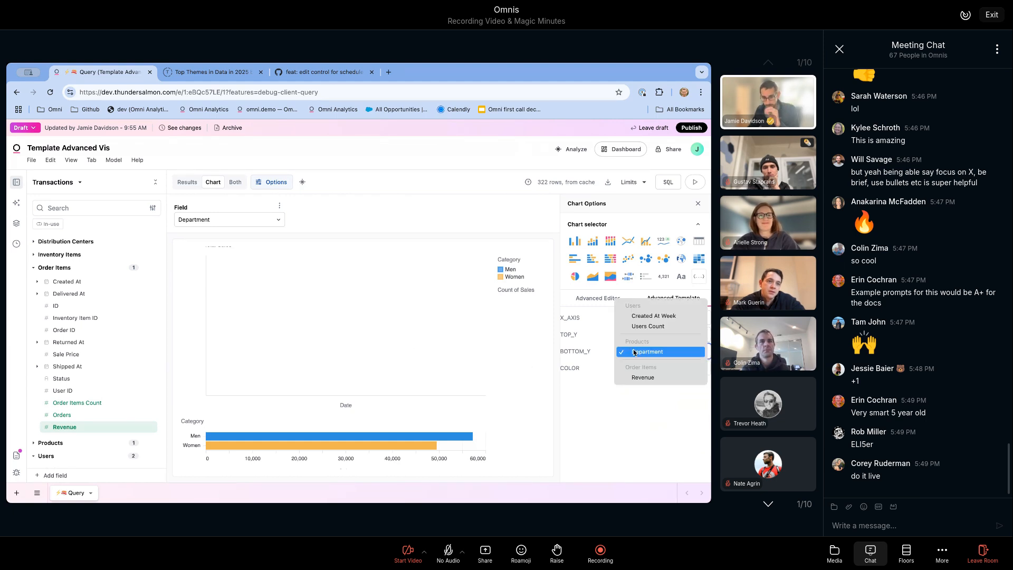
pyautogui.click(648, 378)
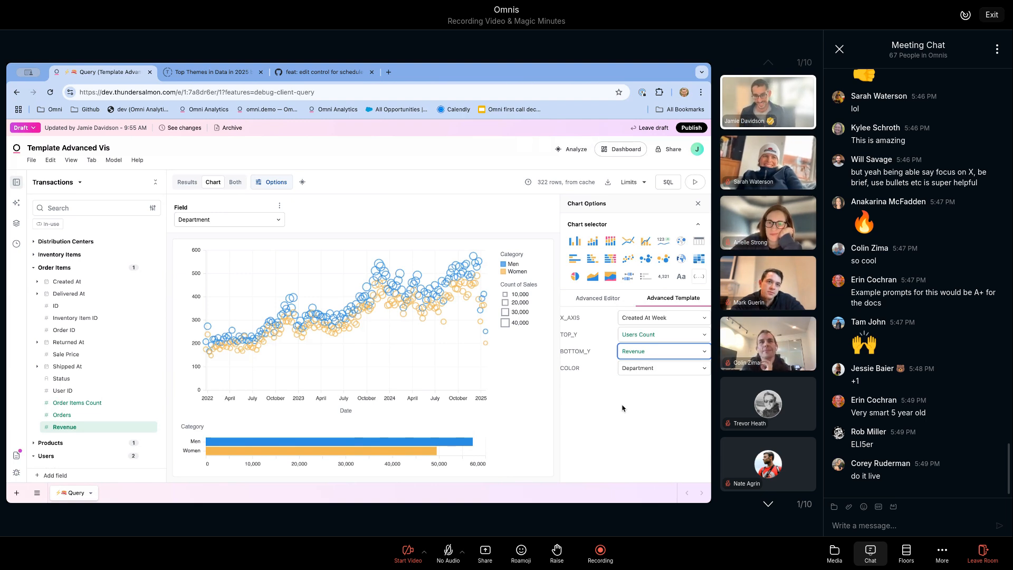
pyautogui.click(602, 405)
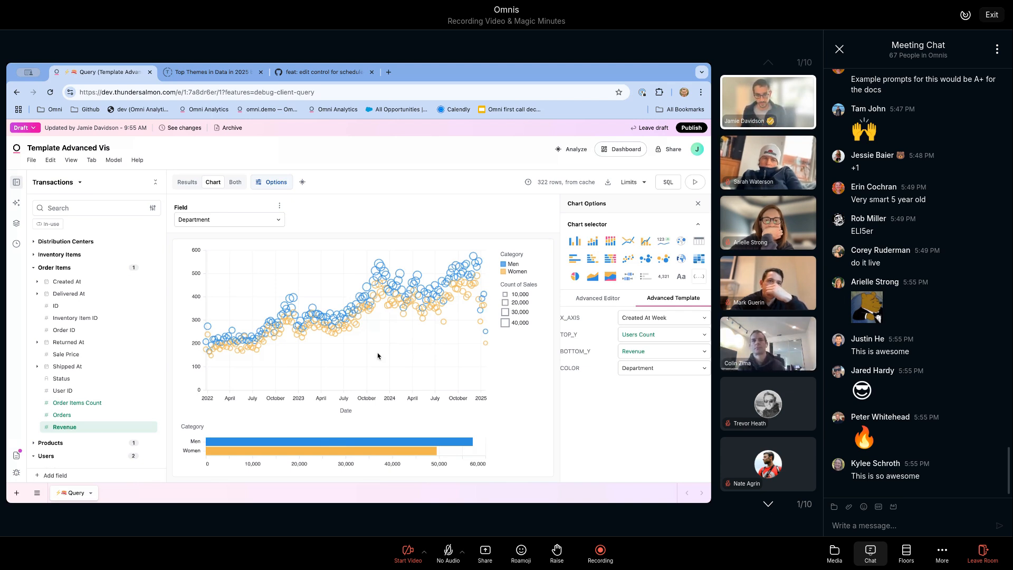
# - Brush short date ranges in mid-2023 on the scatter plot to test the cross-filtering, clearing the selection each time
pyautogui.moveTo(344, 356); pyautogui.dragTo(368, 385)
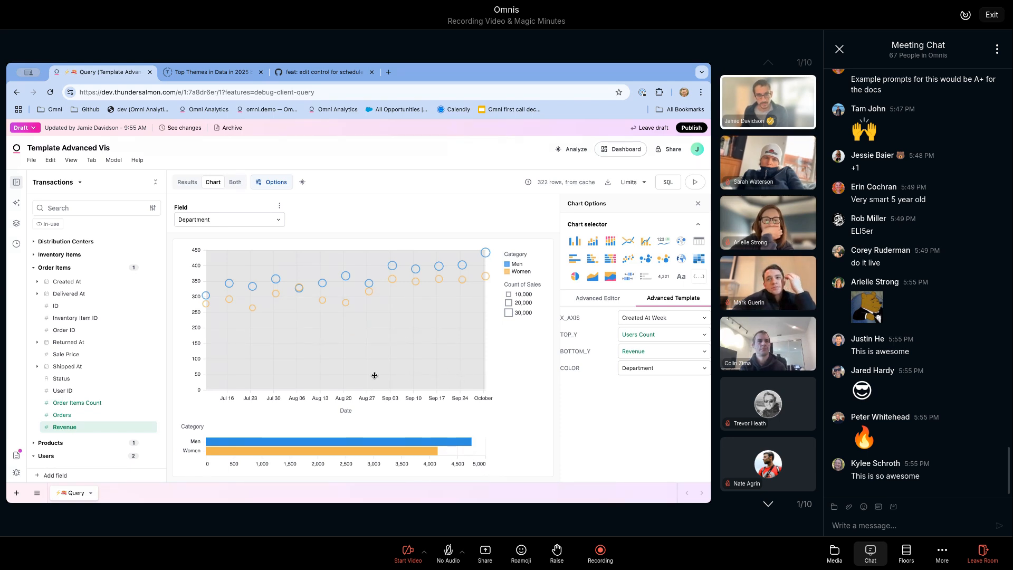
pyautogui.doubleClick(426, 329)
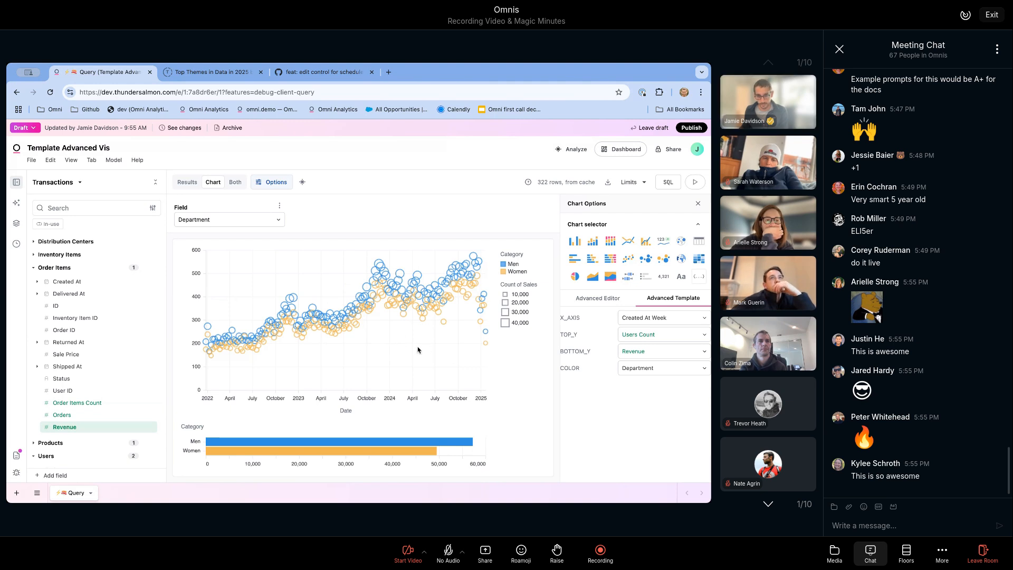
pyautogui.moveTo(345, 359); pyautogui.dragTo(359, 357)
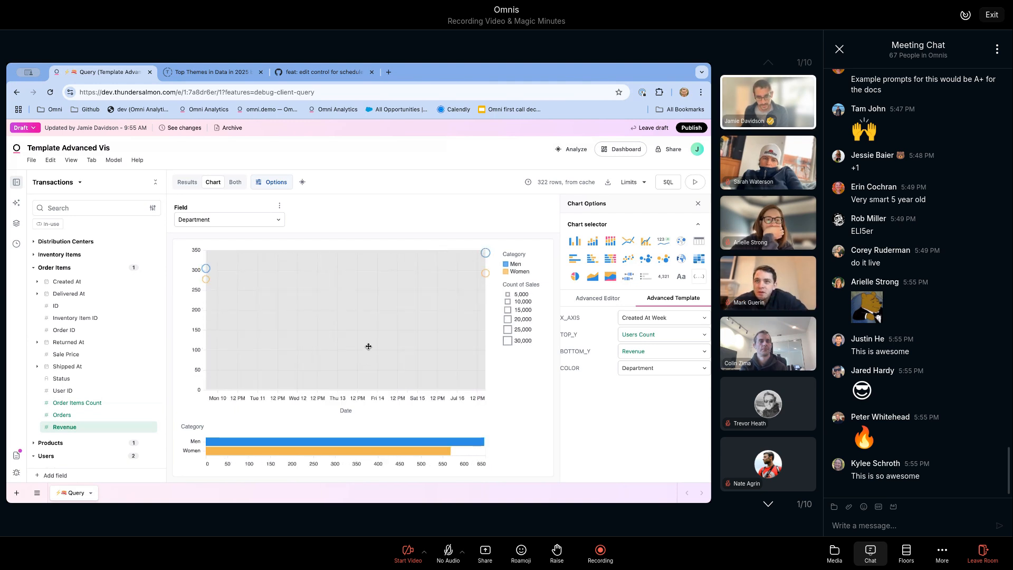
pyautogui.doubleClick(368, 346)
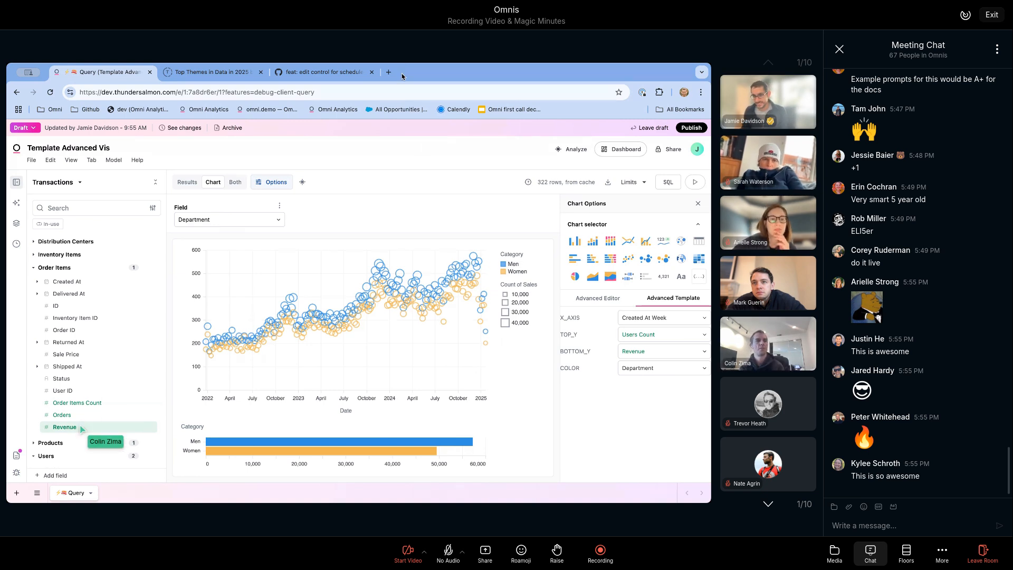
# - Switch the Department field selector to Traffic Source and display the resulting chart
pyautogui.click(187, 182)
pyautogui.click(219, 221)
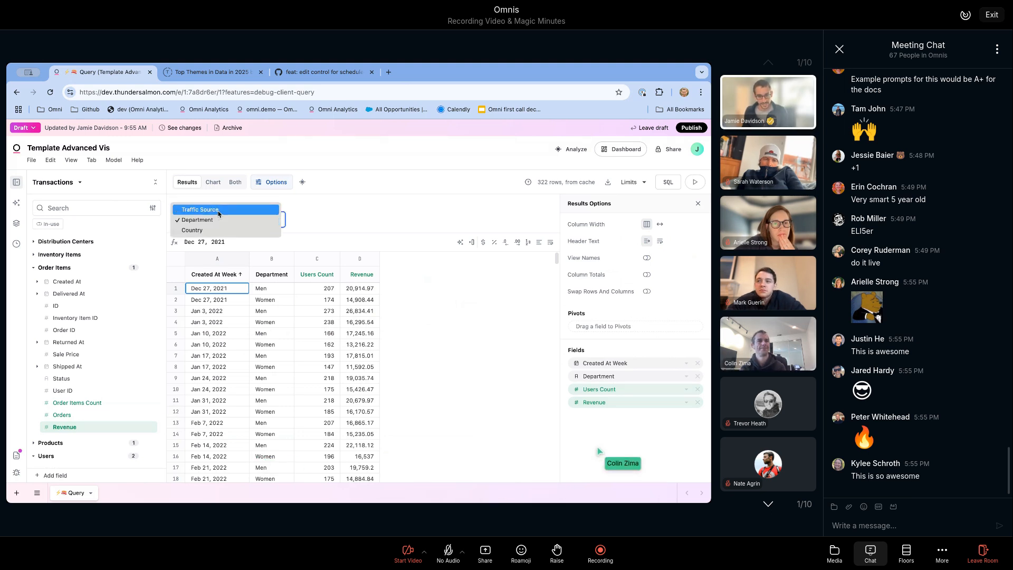
pyautogui.click(219, 212)
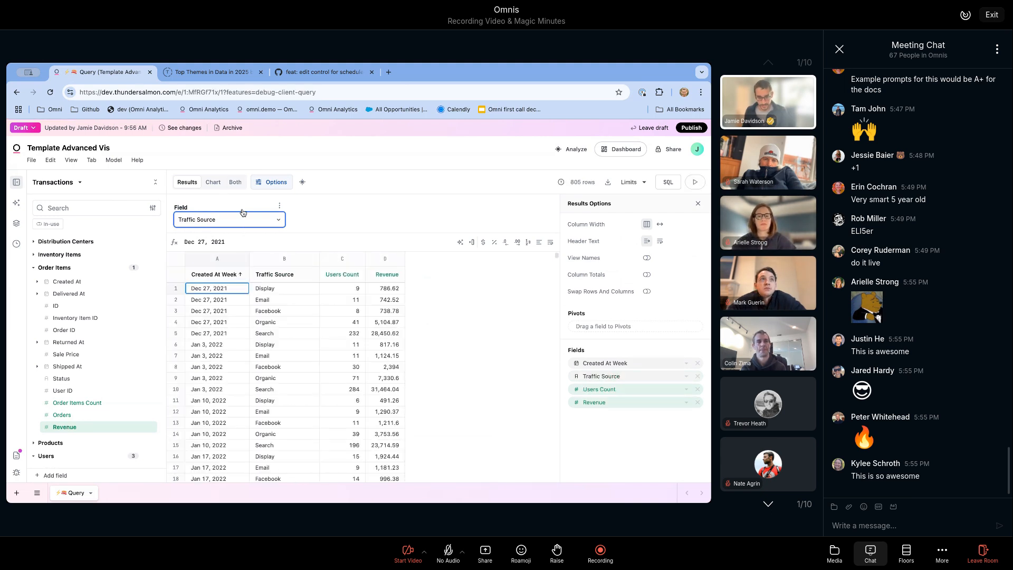
pyautogui.click(212, 182)
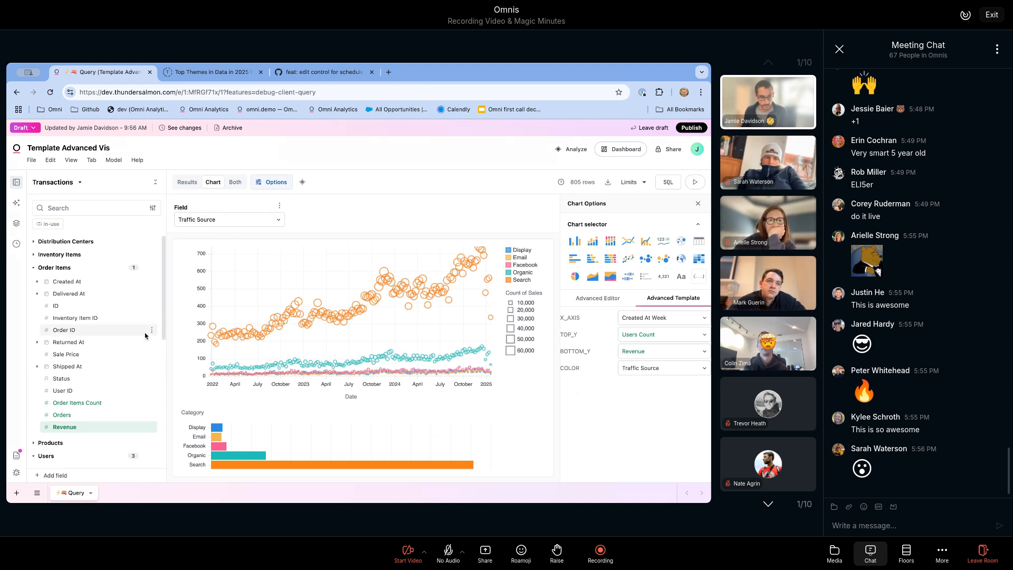
# - Add a field selector for the Revenue column in the results table
pyautogui.click(187, 182)
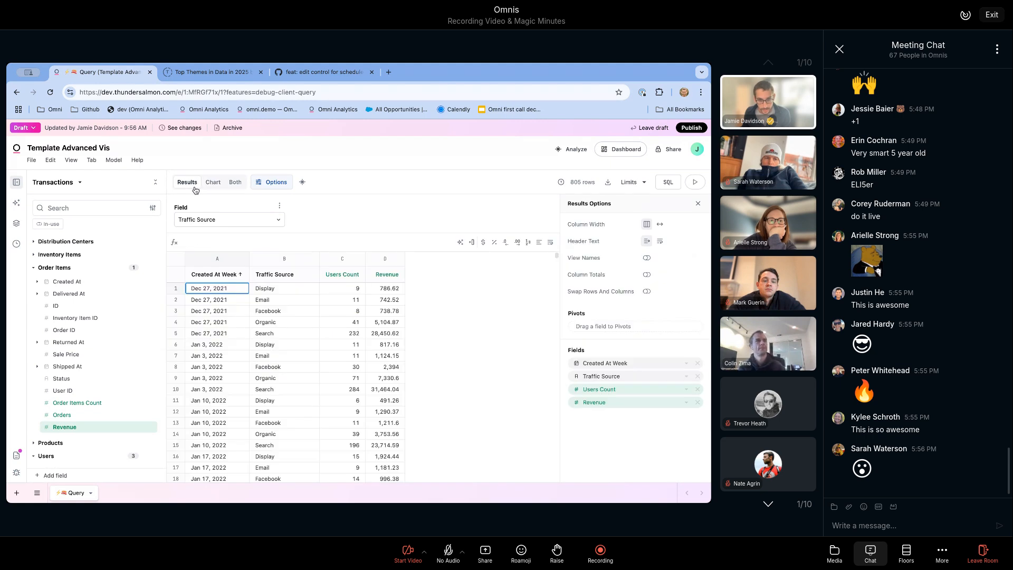
pyautogui.click(395, 274)
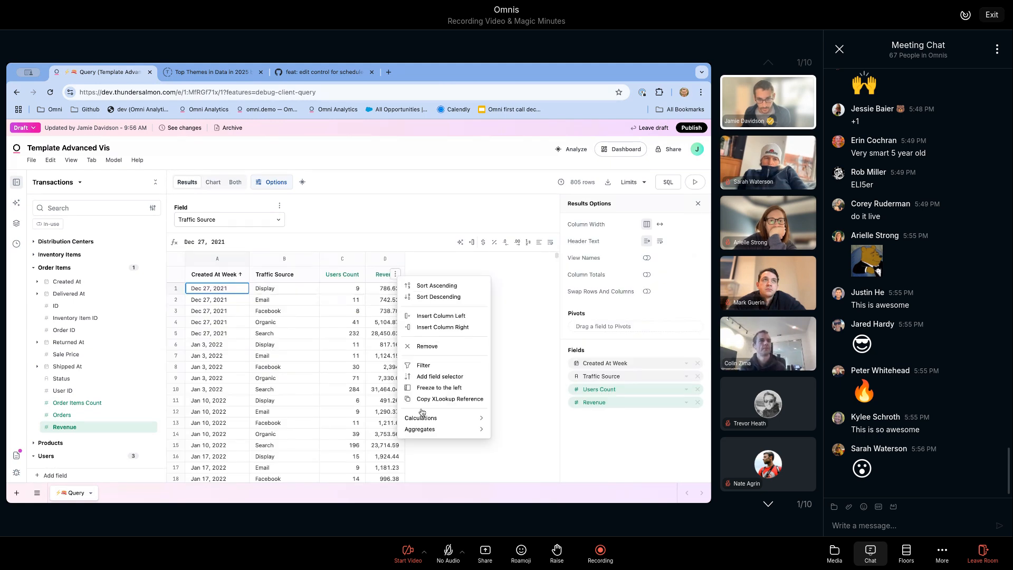
pyautogui.click(446, 378)
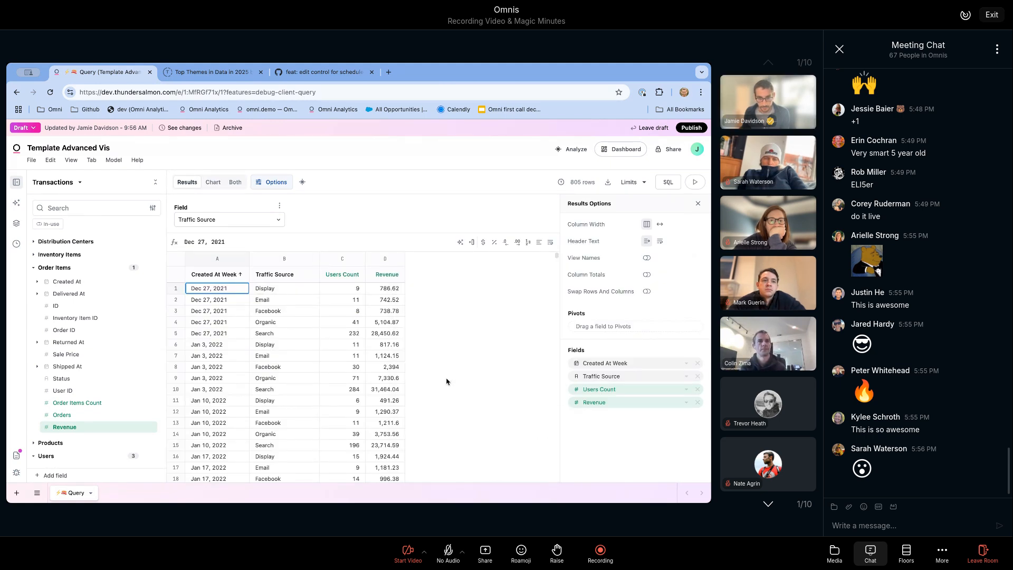
# - Edit the Revenue field selector to also offer Products Count, and apply the update
pyautogui.click(397, 206)
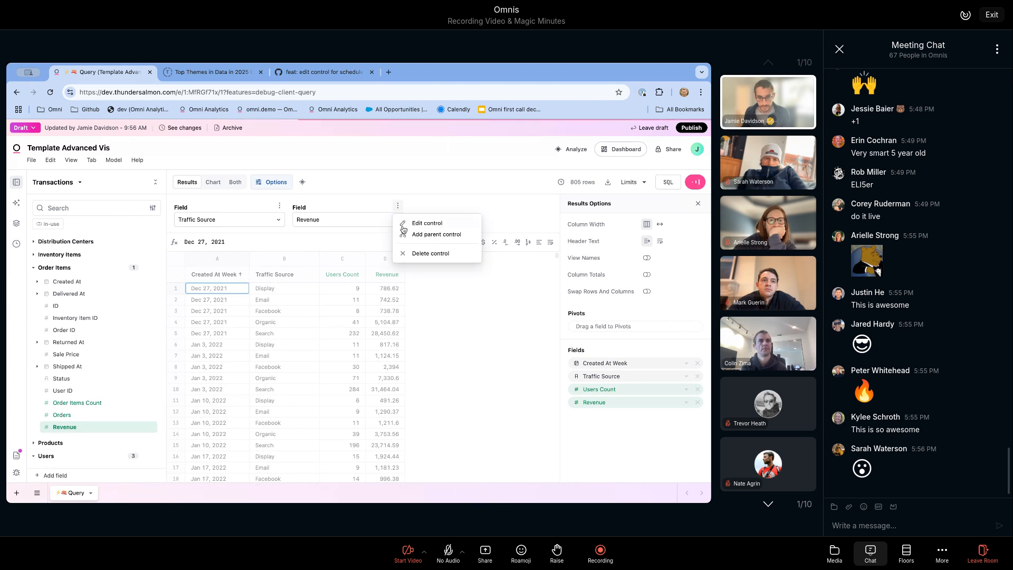
pyautogui.click(403, 224)
pyautogui.click(430, 350)
pyautogui.scroll(-5, 451, 418)
pyautogui.scroll(6, 451, 417)
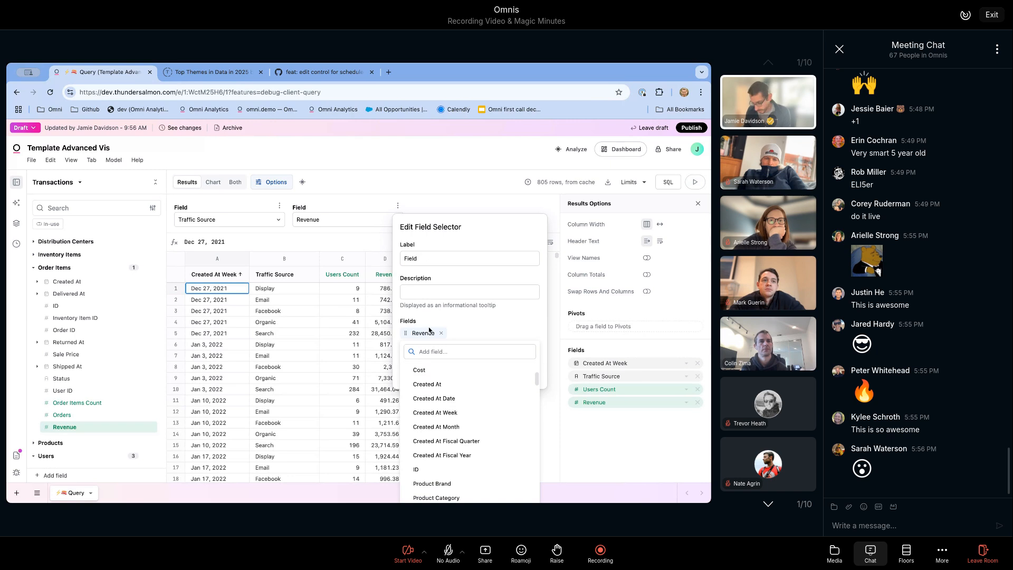
pyautogui.write('count')
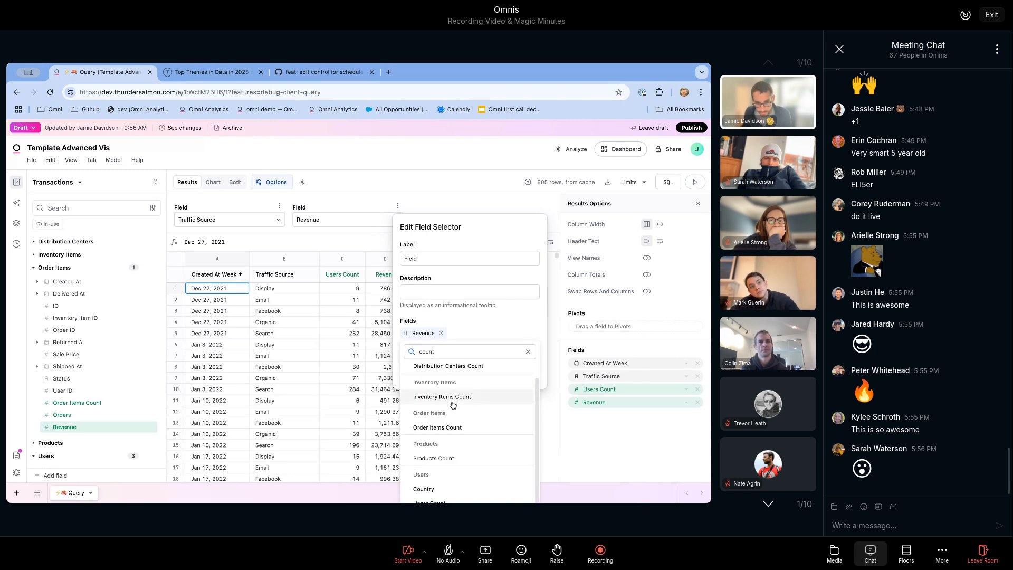
pyautogui.click(442, 459)
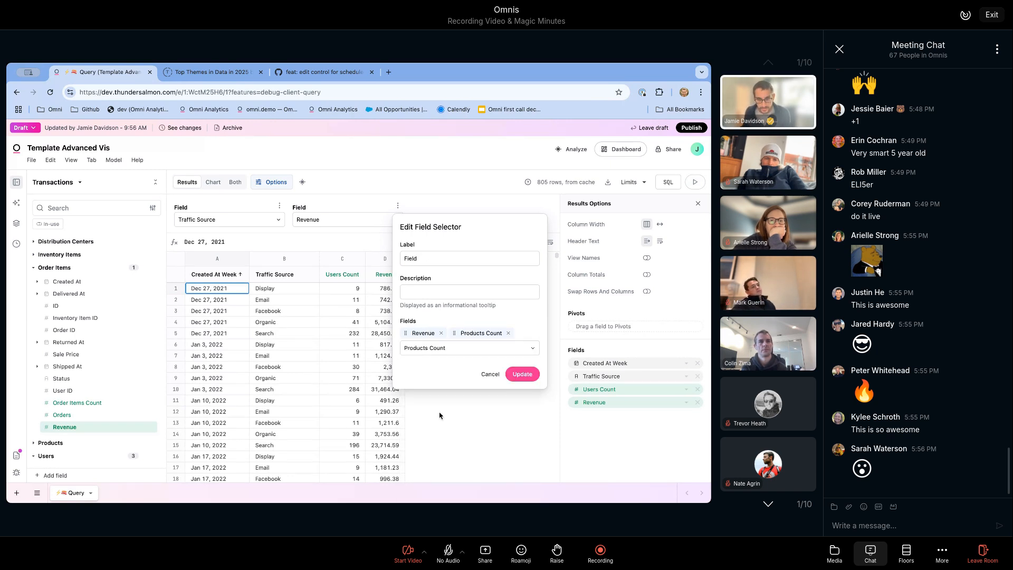
pyautogui.click(519, 371)
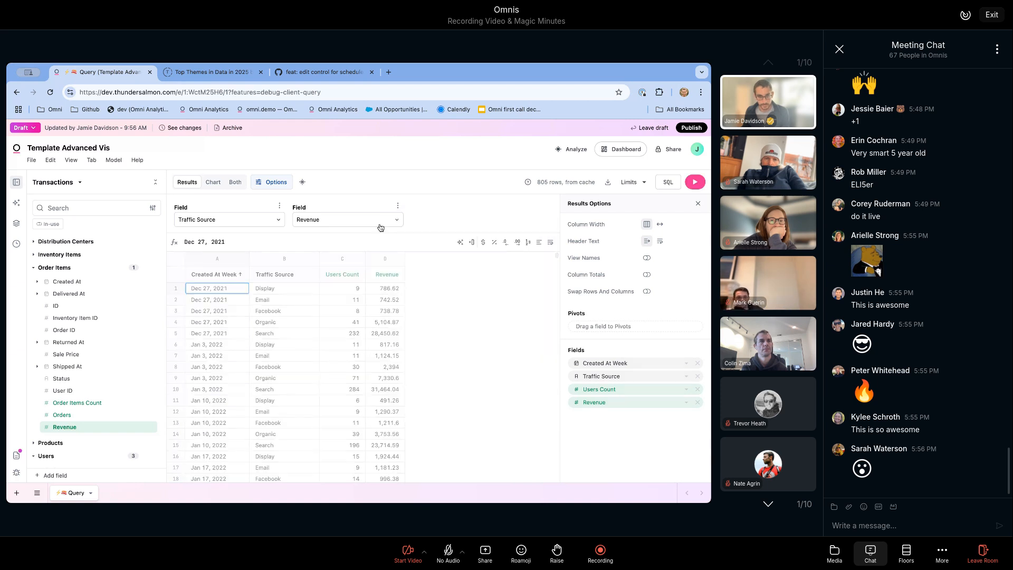
# - Switch the Revenue field selector to Products Count and open the chart's code specification
pyautogui.click(348, 224)
pyautogui.click(349, 232)
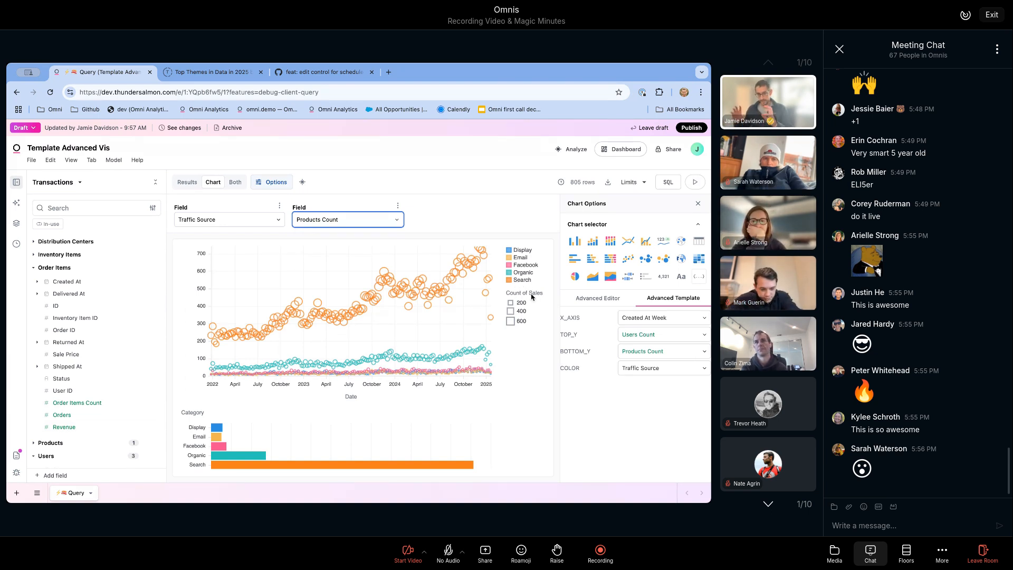
pyautogui.click(597, 298)
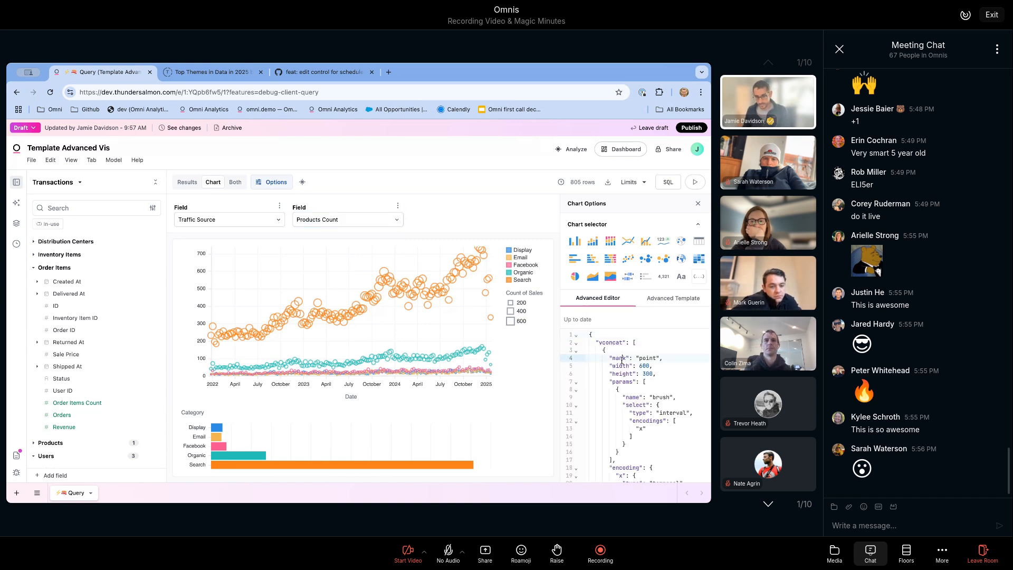